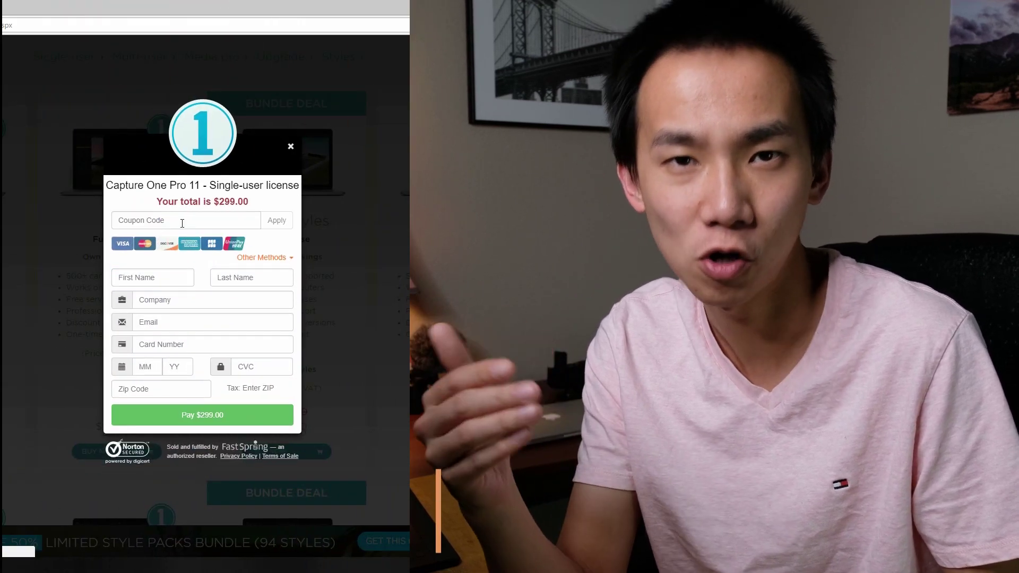
- Enter the discount coupon code and apply it, dropping the Capture One Pro 11 total to $269.10
text(AMBCAI)
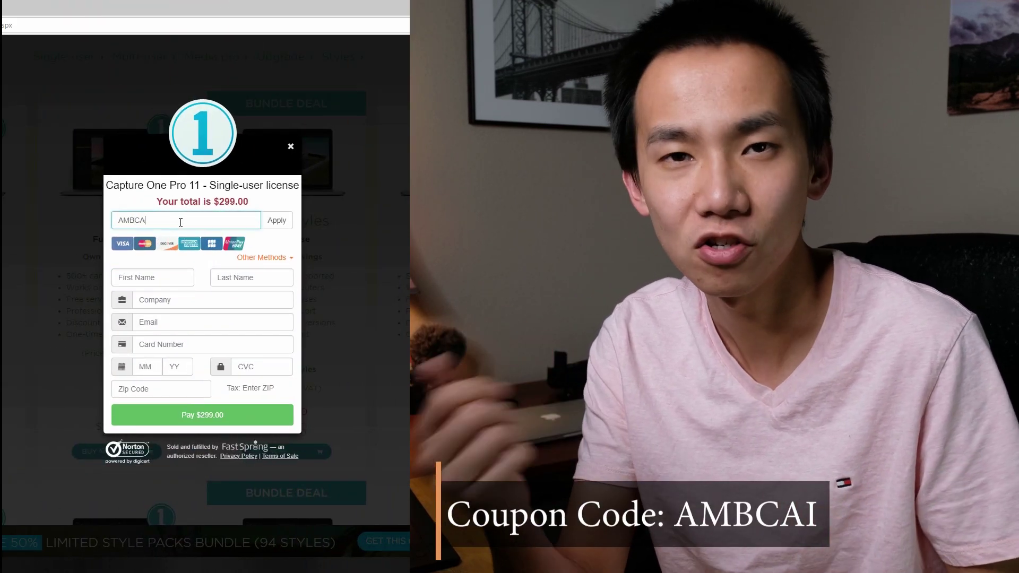
click(277, 221)
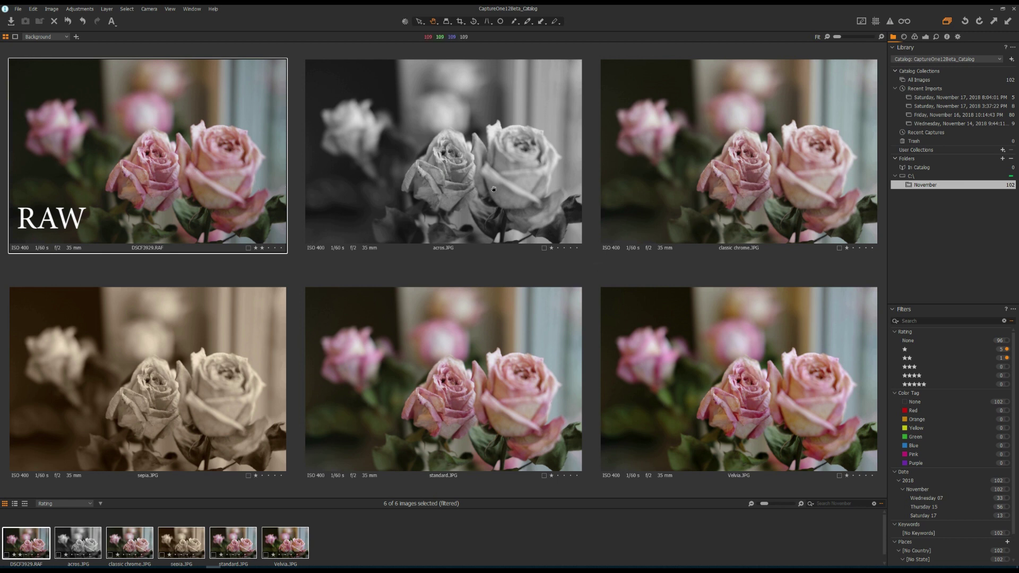
key(Right)
key(Right)
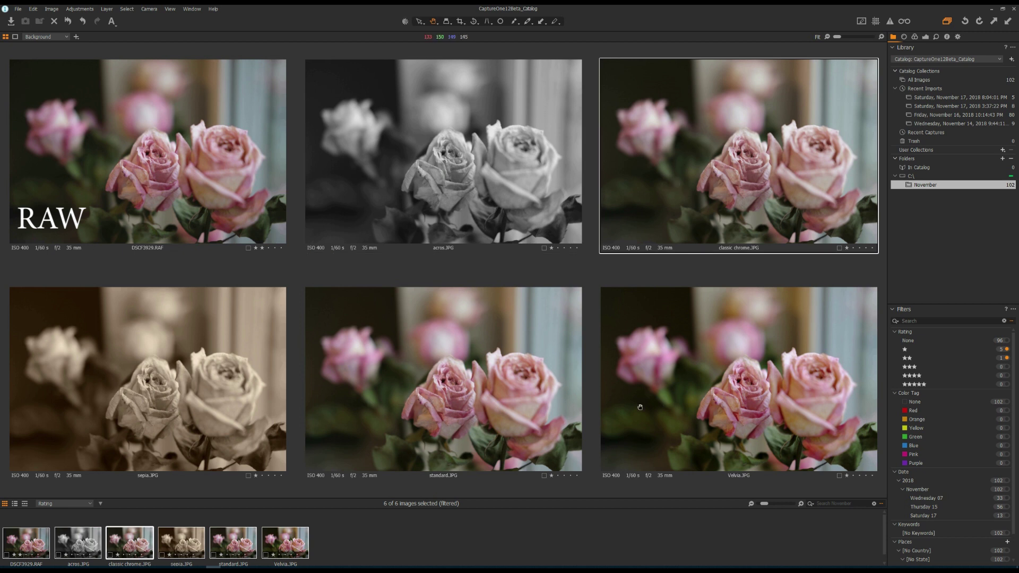
key(Down)
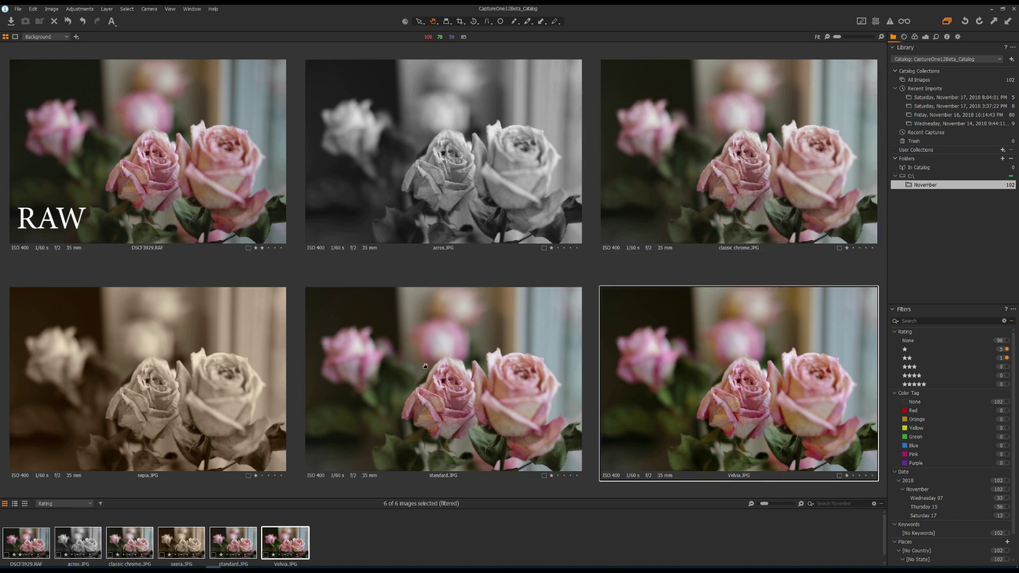
click(435, 183)
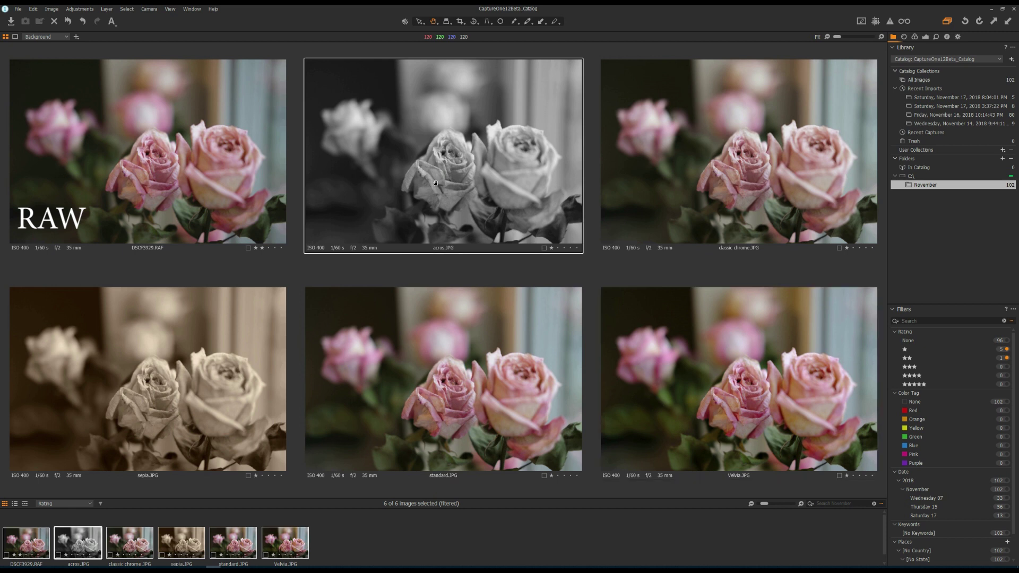
click(754, 182)
click(189, 410)
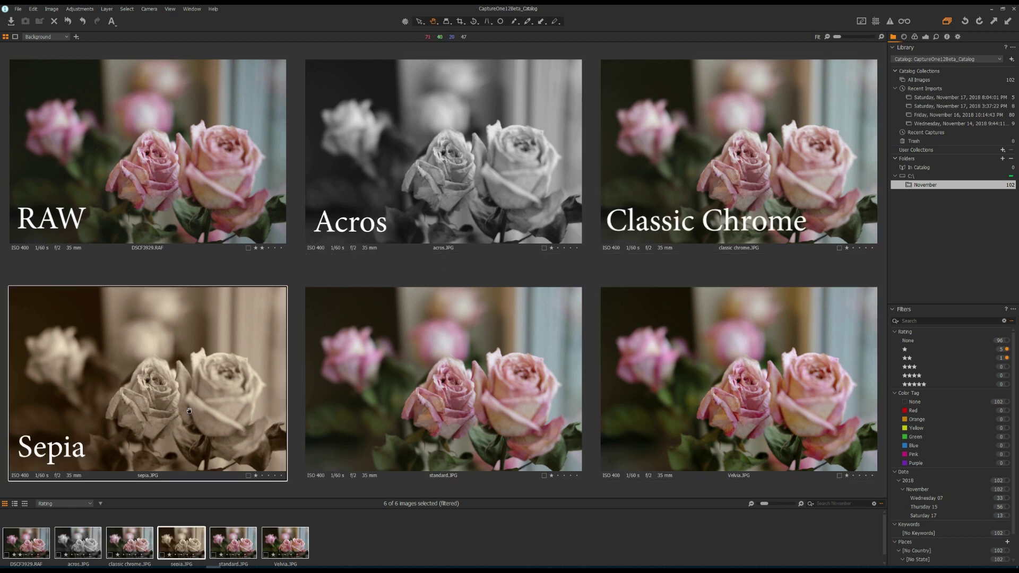
click(448, 410)
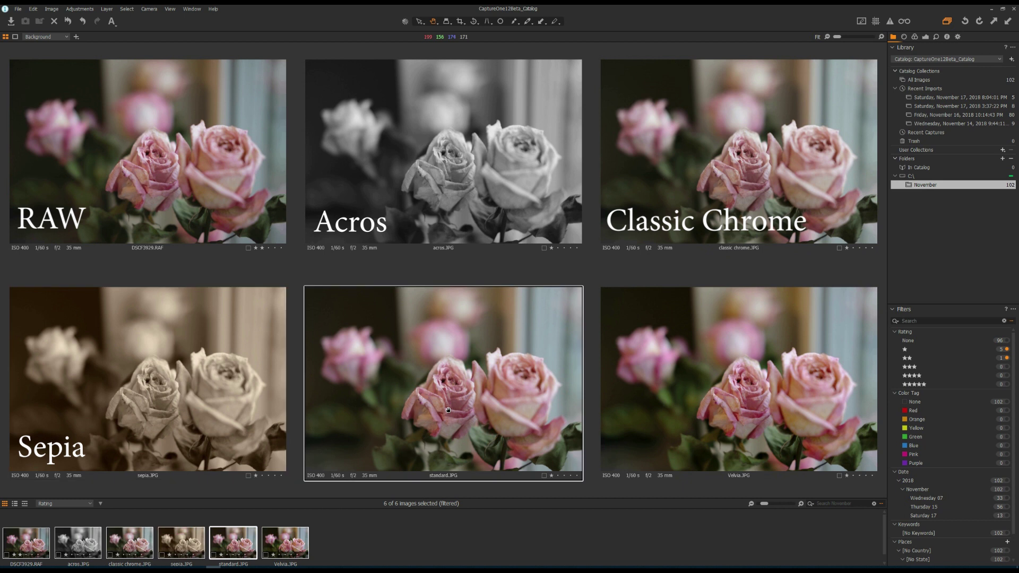
click(699, 405)
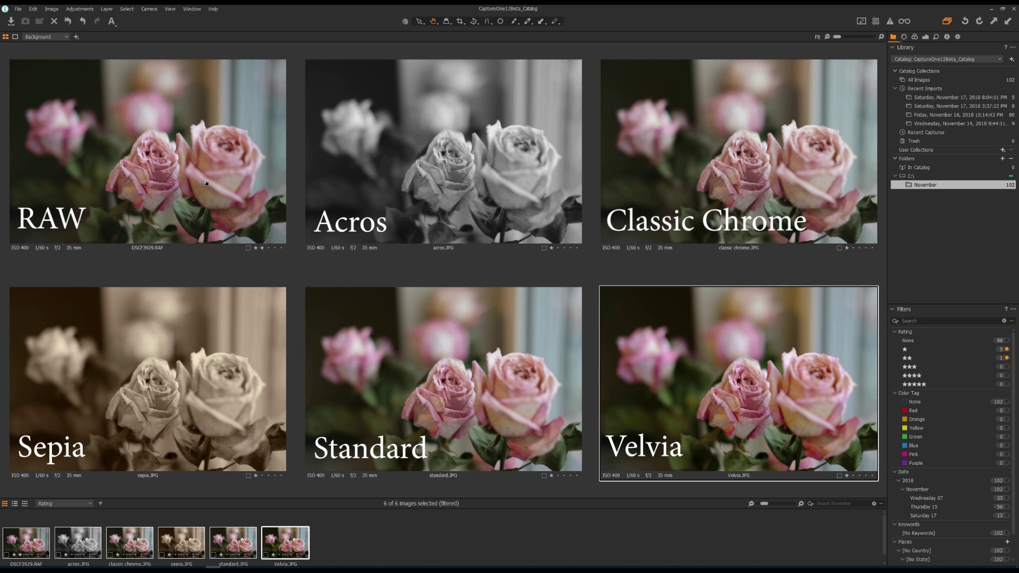
click(179, 186)
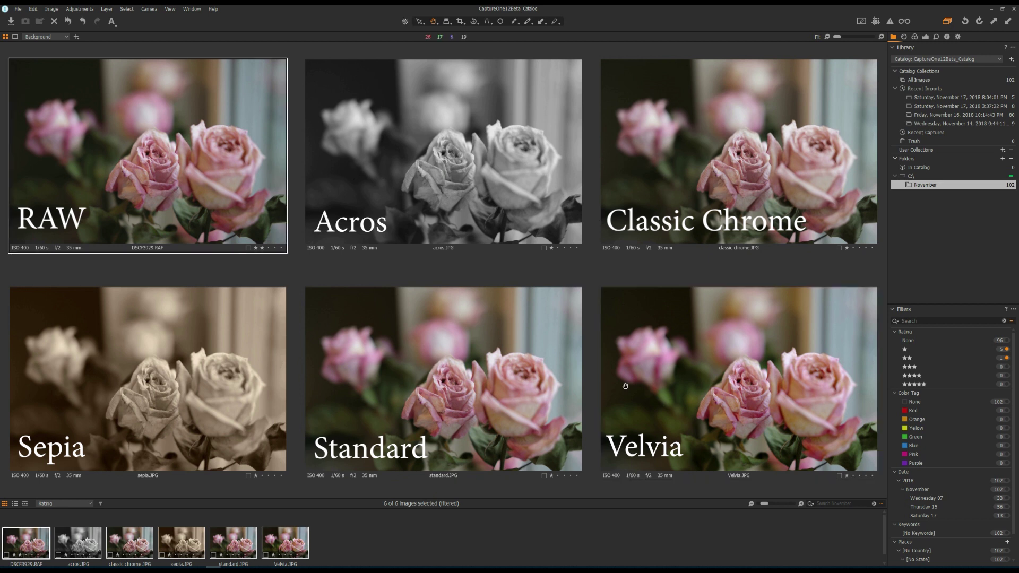
click(716, 386)
- Select only the DSCF3929.RAF raw plus standard.JPG for a side-by-side comparison
click(355, 547)
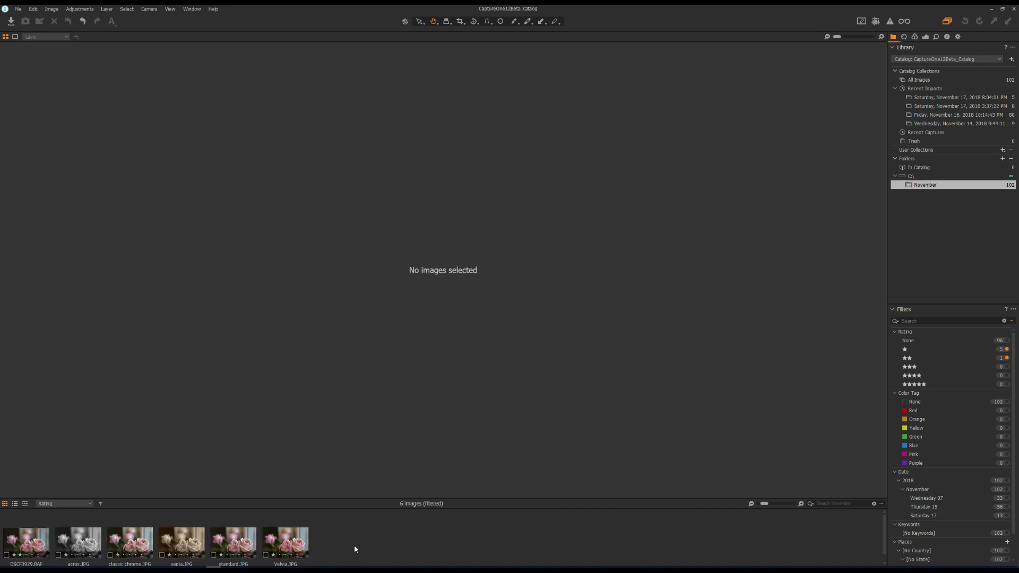
click(27, 543)
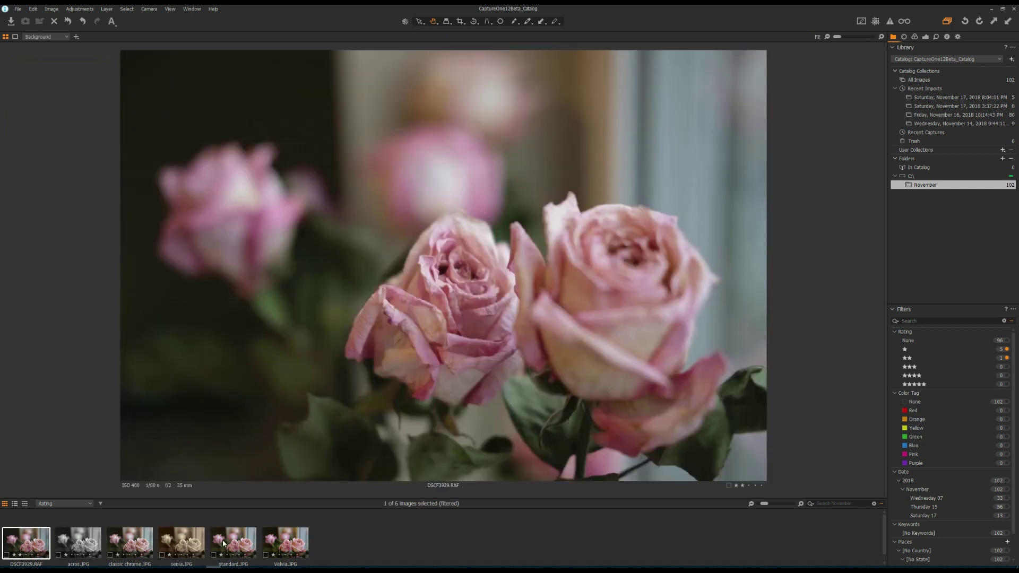
ctrl+click(242, 543)
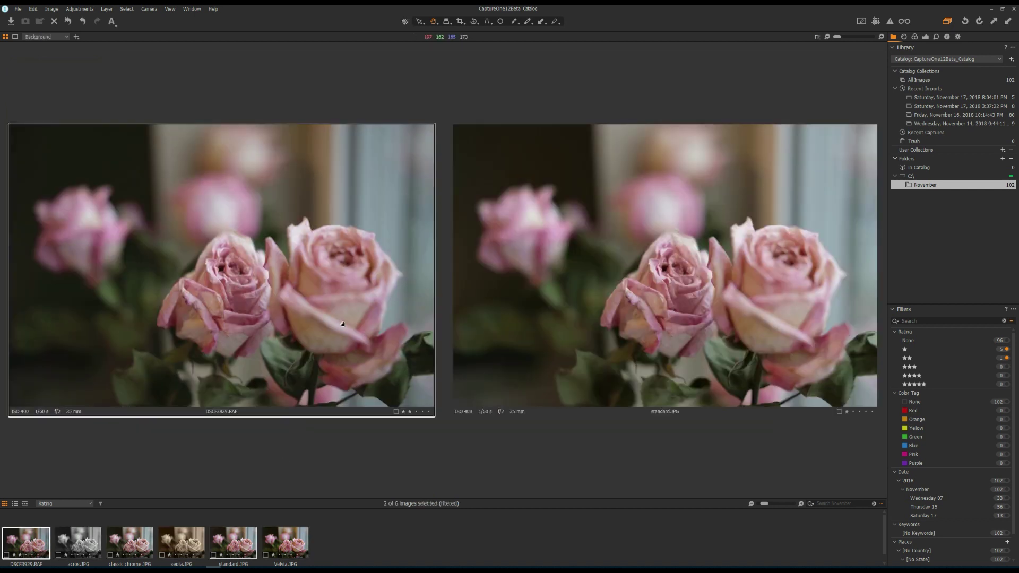
- Set the RAW's Base Characteristics curve to Fujifilm Provia (standard)
click(914, 37)
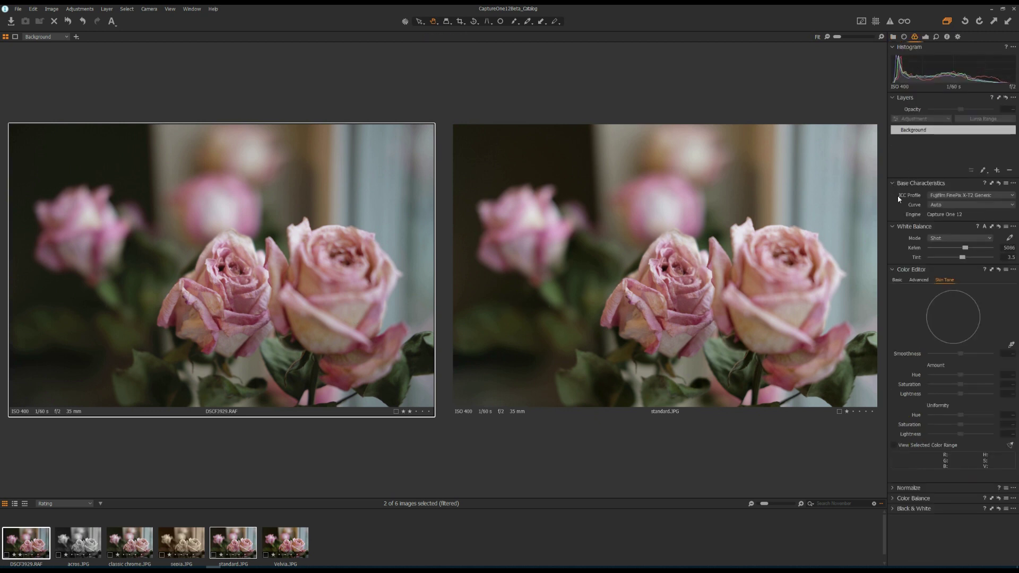
click(943, 205)
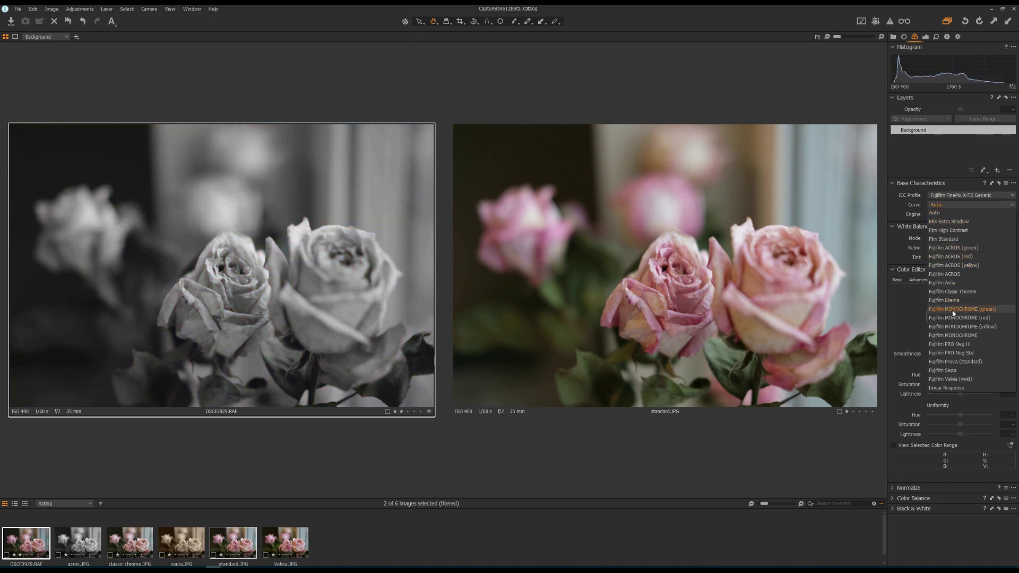
click(939, 362)
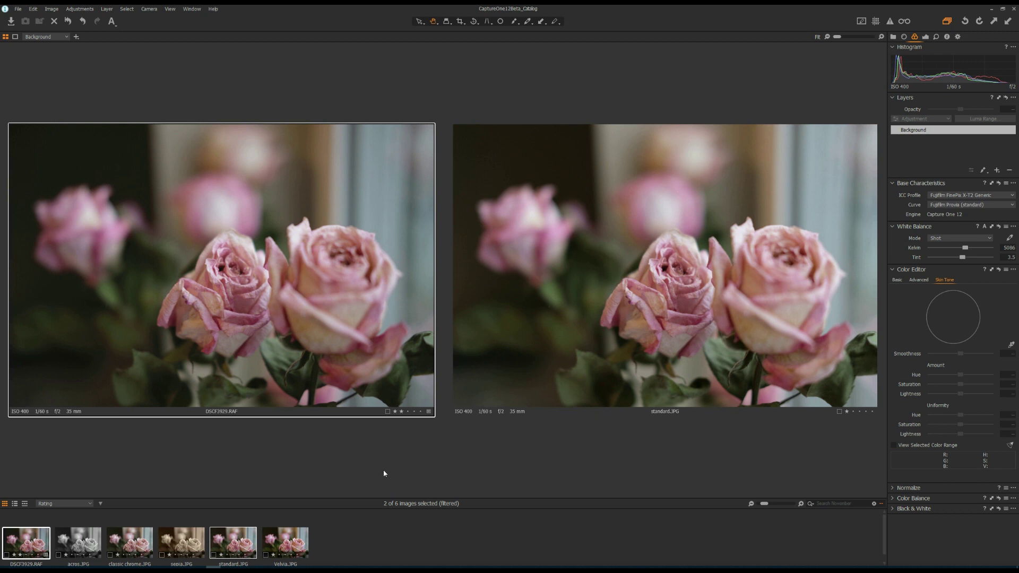
- Show the DSCF3929 raw beside the Velvia JPEG
click(345, 545)
click(30, 542)
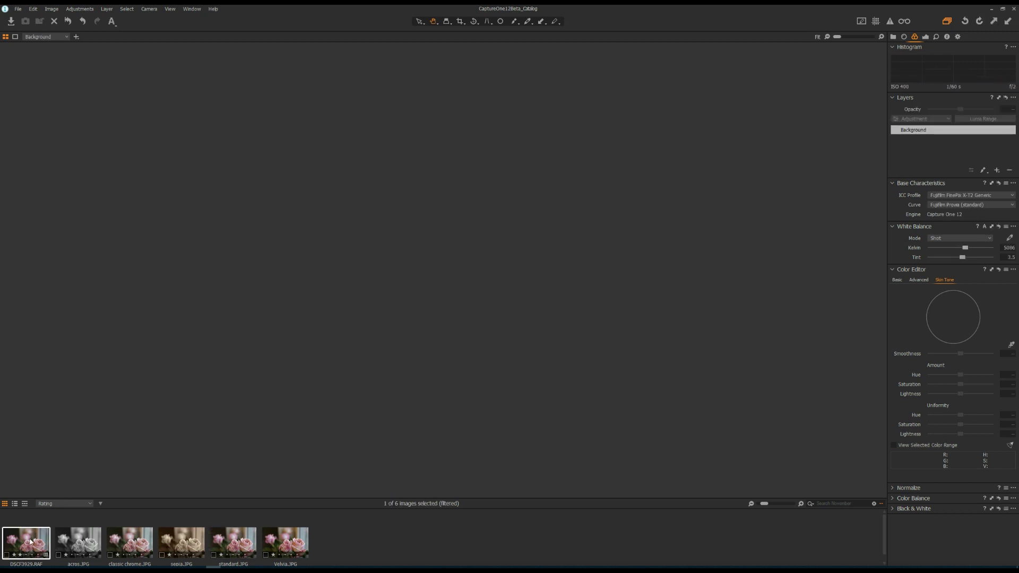
ctrl+click(291, 547)
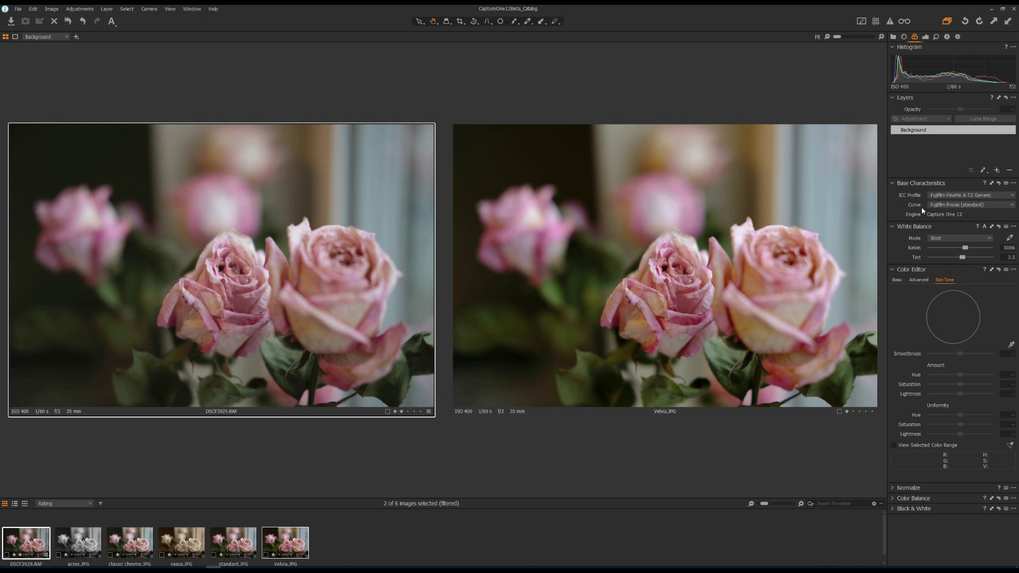
- Apply the Fujifilm Velvia (vivid) curve to the RAF, then deselect all images with Ctrl+D
click(960, 205)
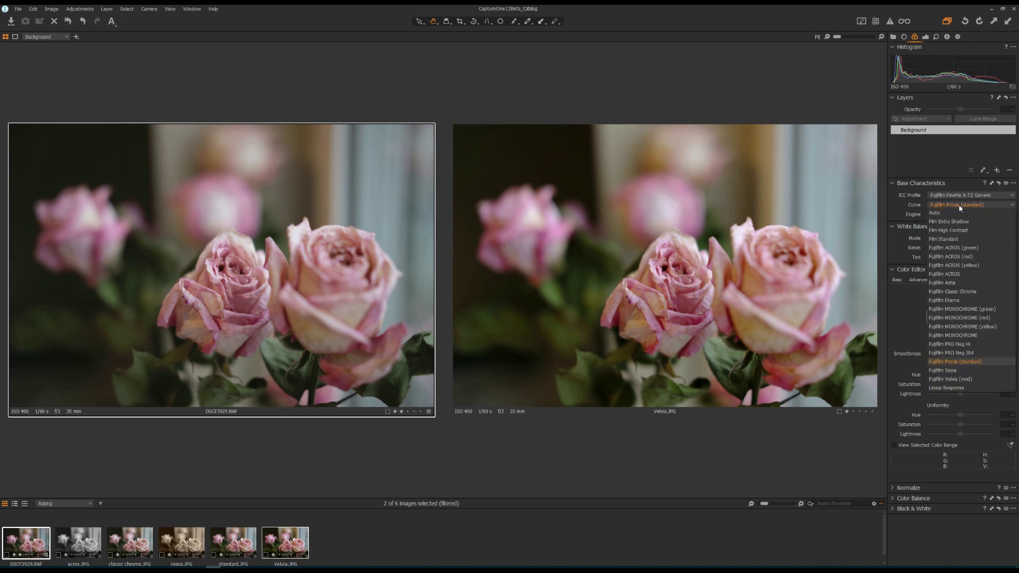
click(954, 379)
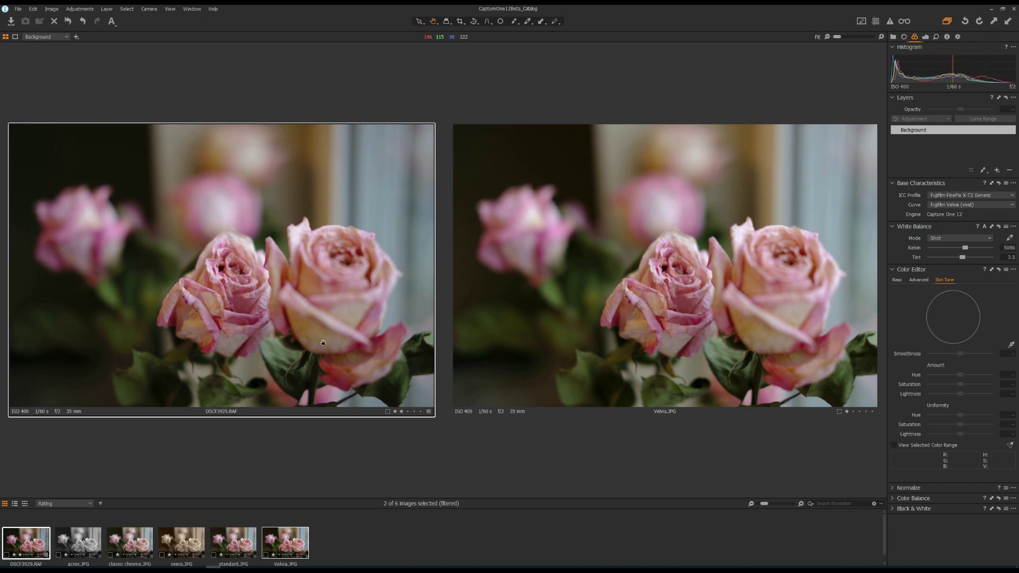
key(ctrl+d)
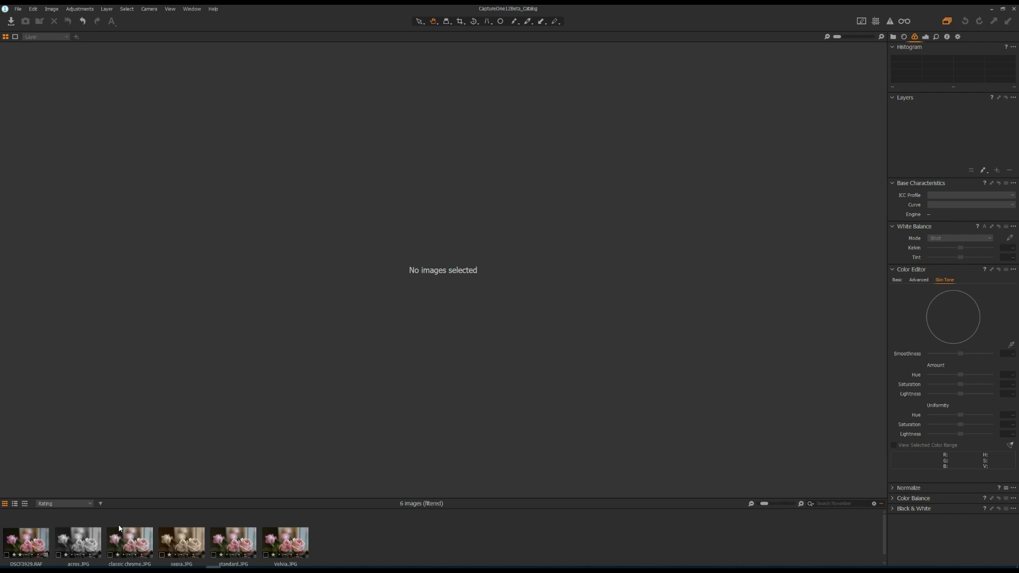
- Pair the RAF with classic chrome.JPG and set its curve to Fujifilm Classic Chrome
click(29, 543)
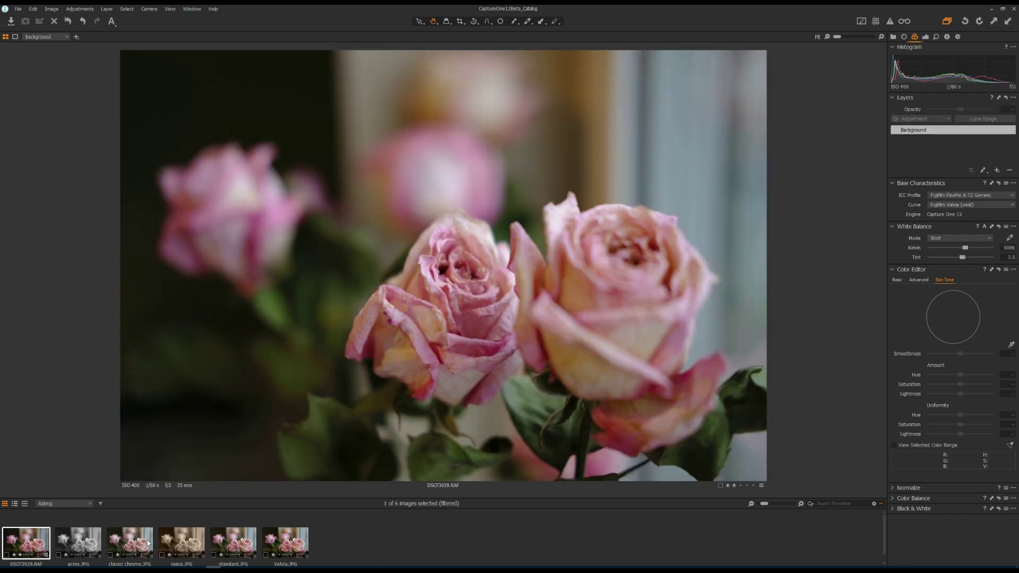
ctrl+click(131, 542)
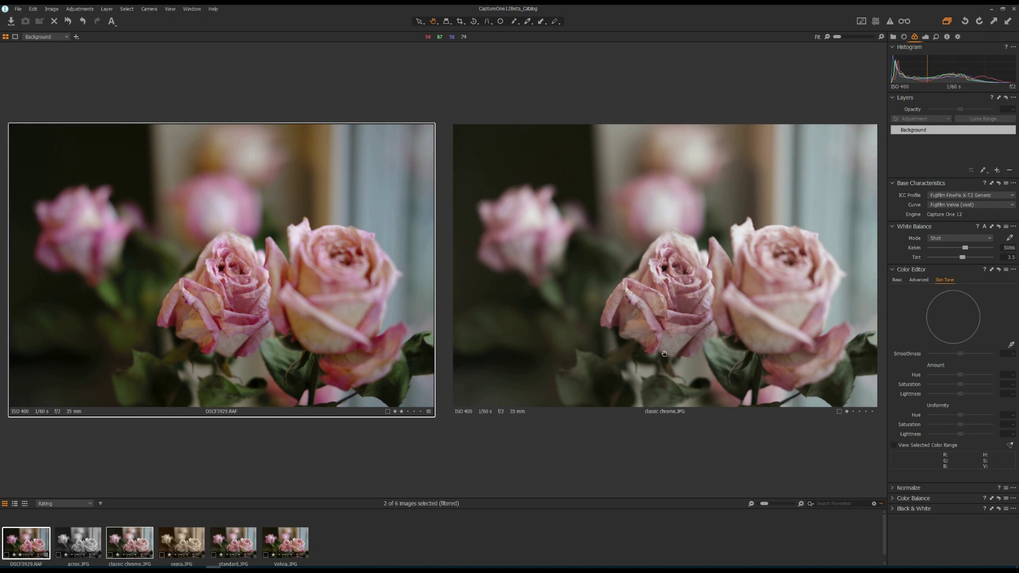
click(955, 205)
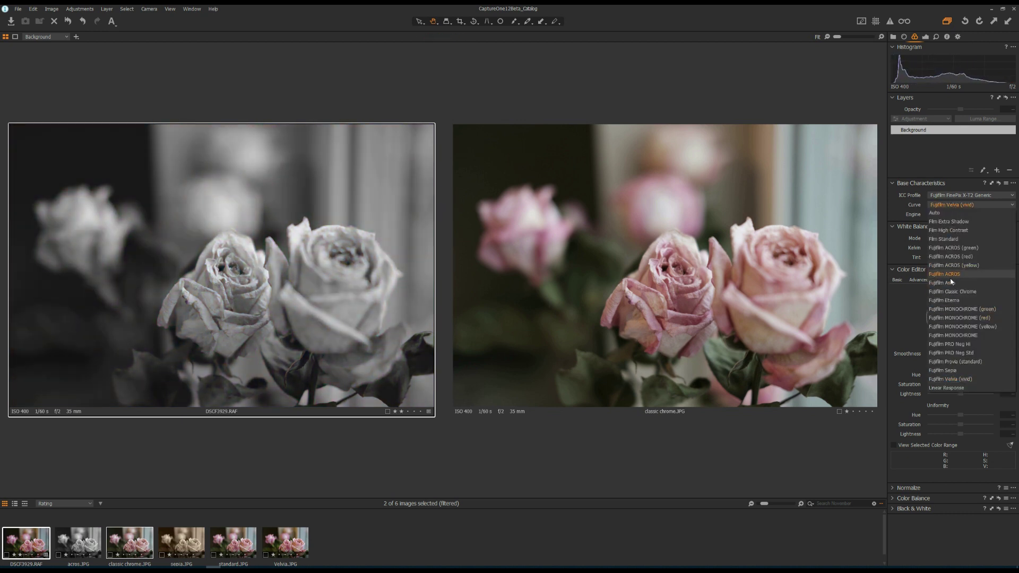
click(945, 291)
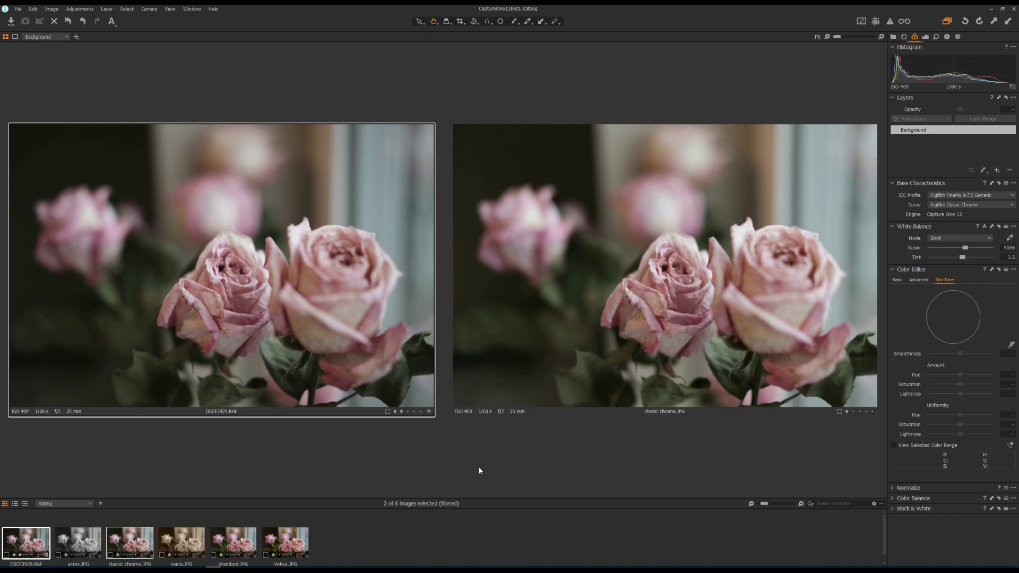
- Pair the RAF with acros.JPG and switch its curve to Fujifilm ACROS
click(351, 536)
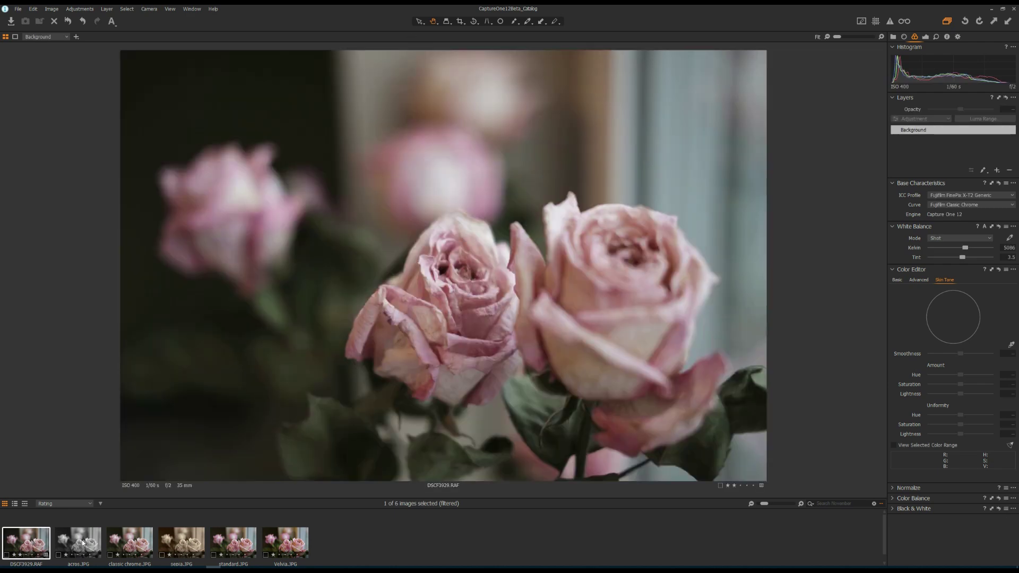
ctrl+click(82, 543)
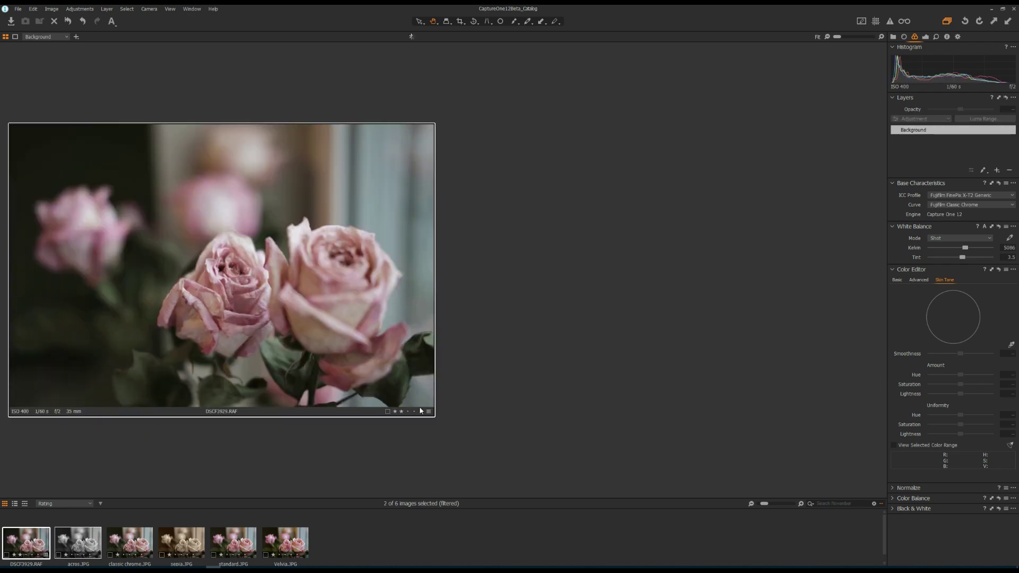
click(959, 205)
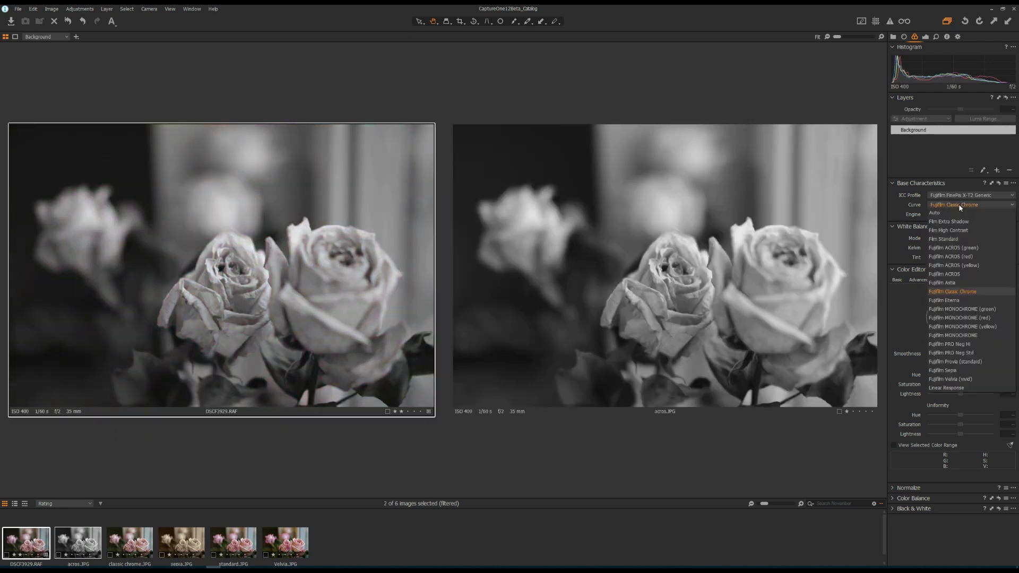
click(944, 273)
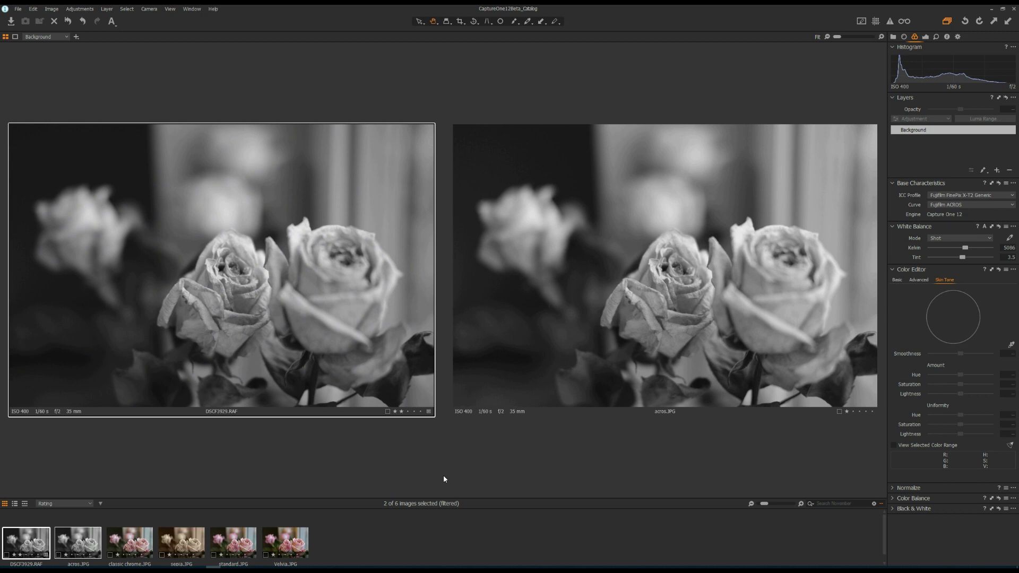
- Select the DSCF3929.RAF with sepia.JPG and set the RAW's curve to Fujifilm Sepia
click(394, 541)
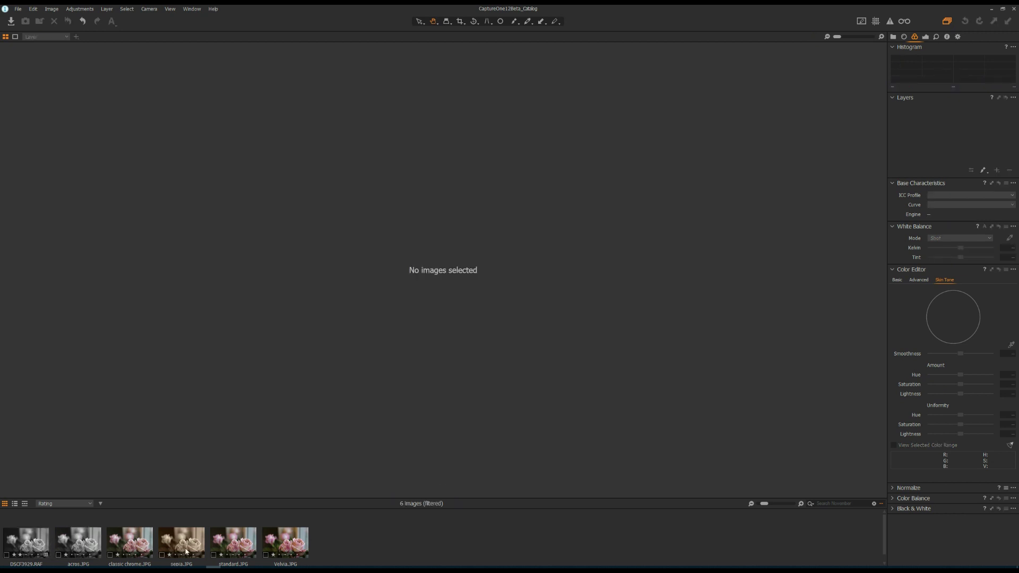
click(30, 544)
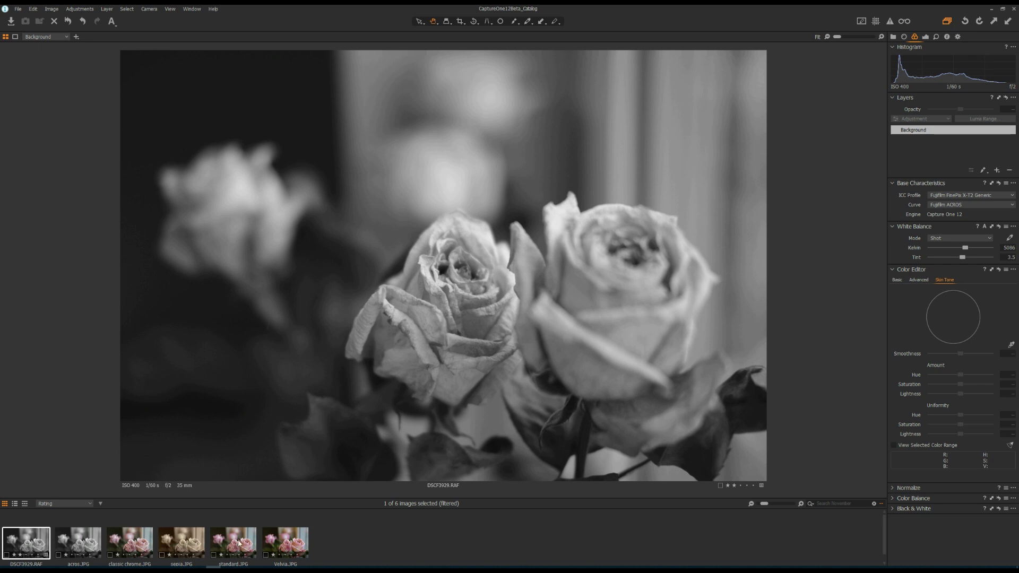
ctrl+click(191, 546)
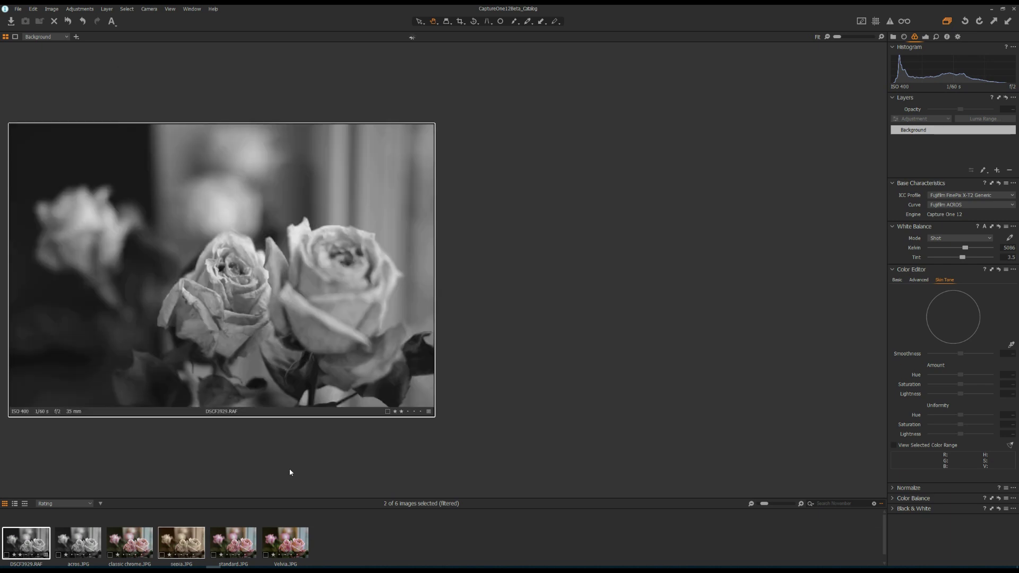
click(958, 206)
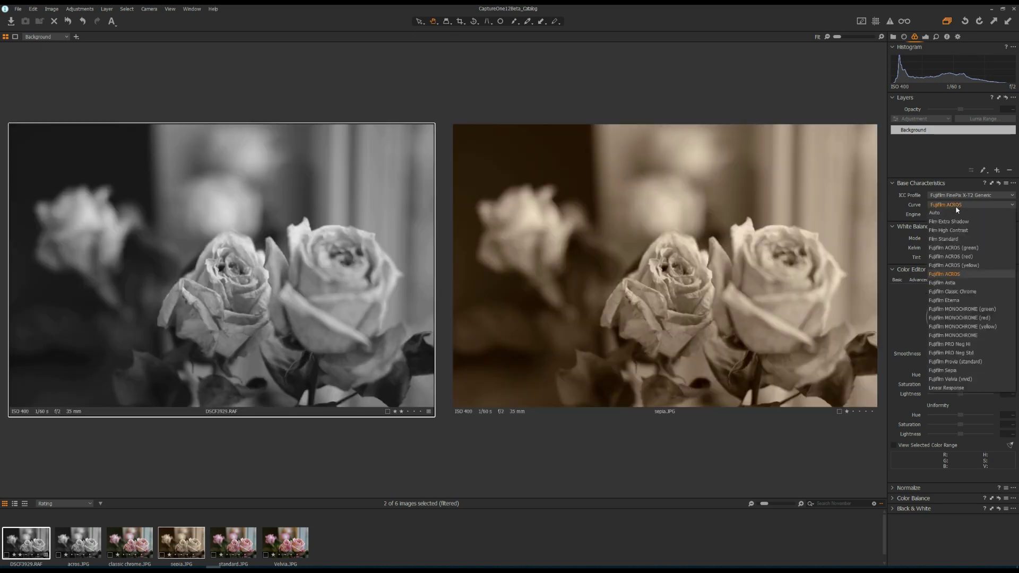
click(945, 373)
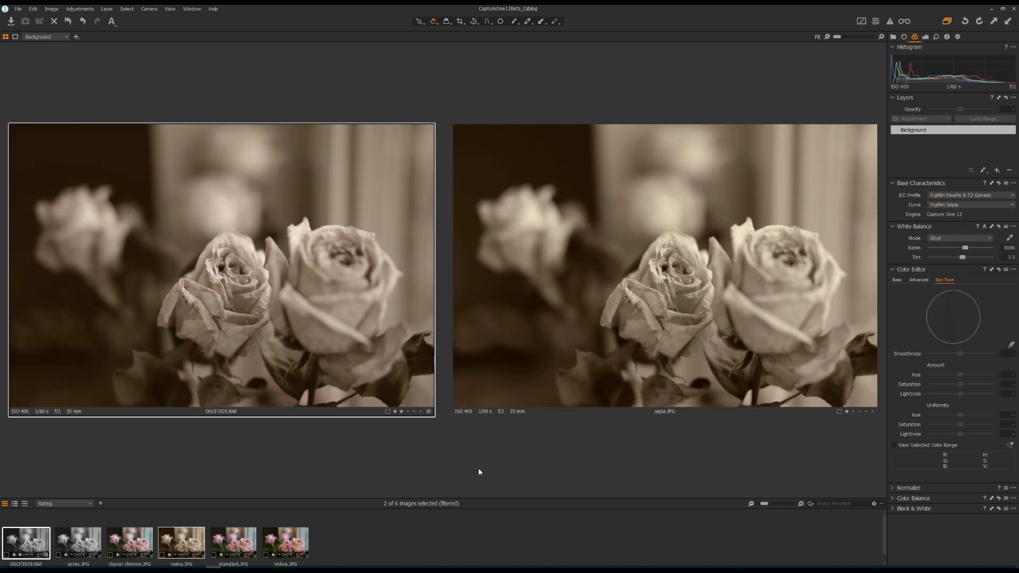